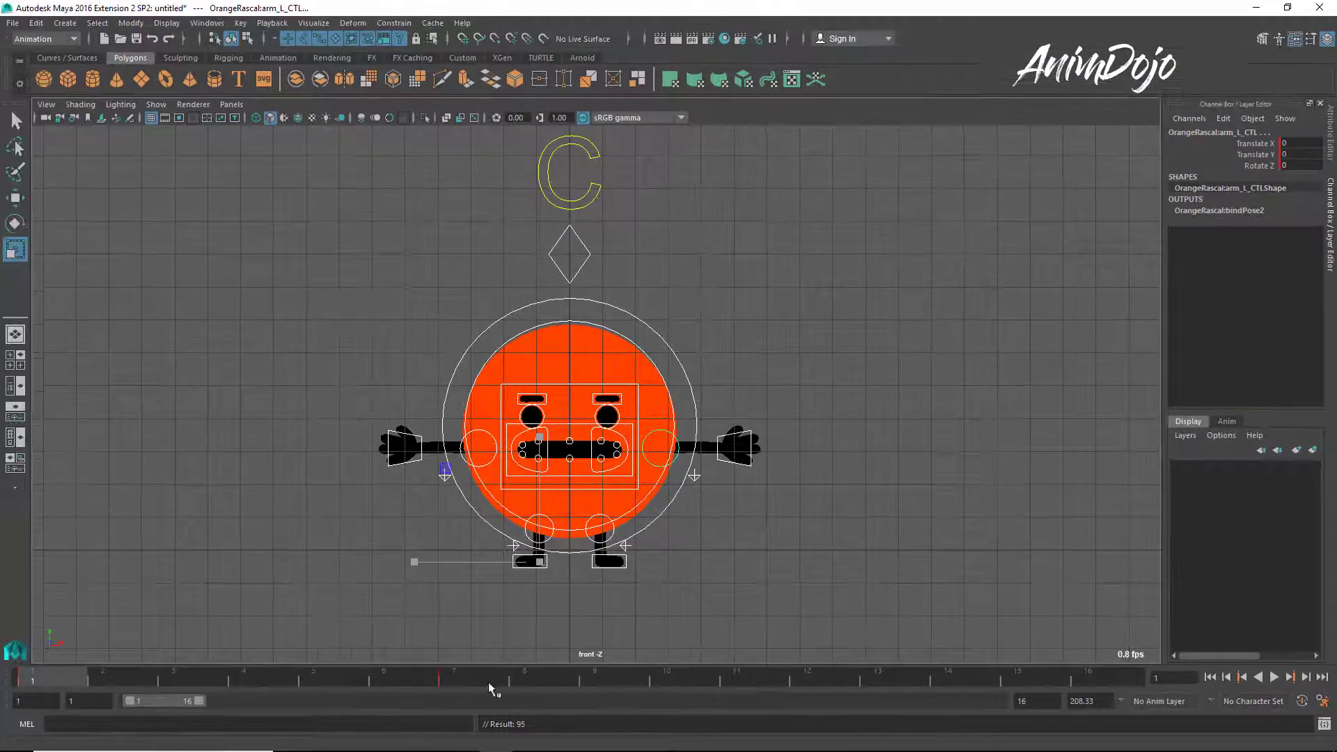
Raise both of the character's hands above its head at frame 12.
left_click(833, 683)
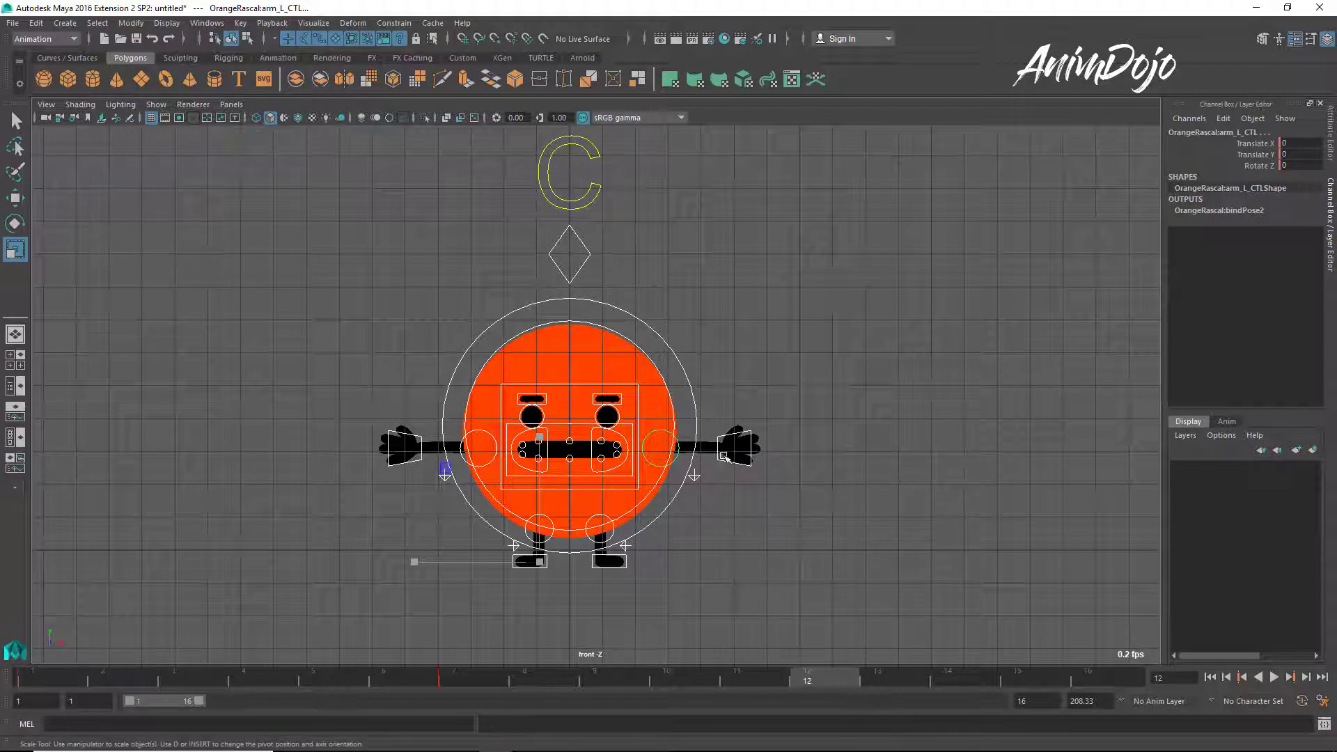
key("Down")
key("w")
middle_click_drag(794, 606, 788, 478)
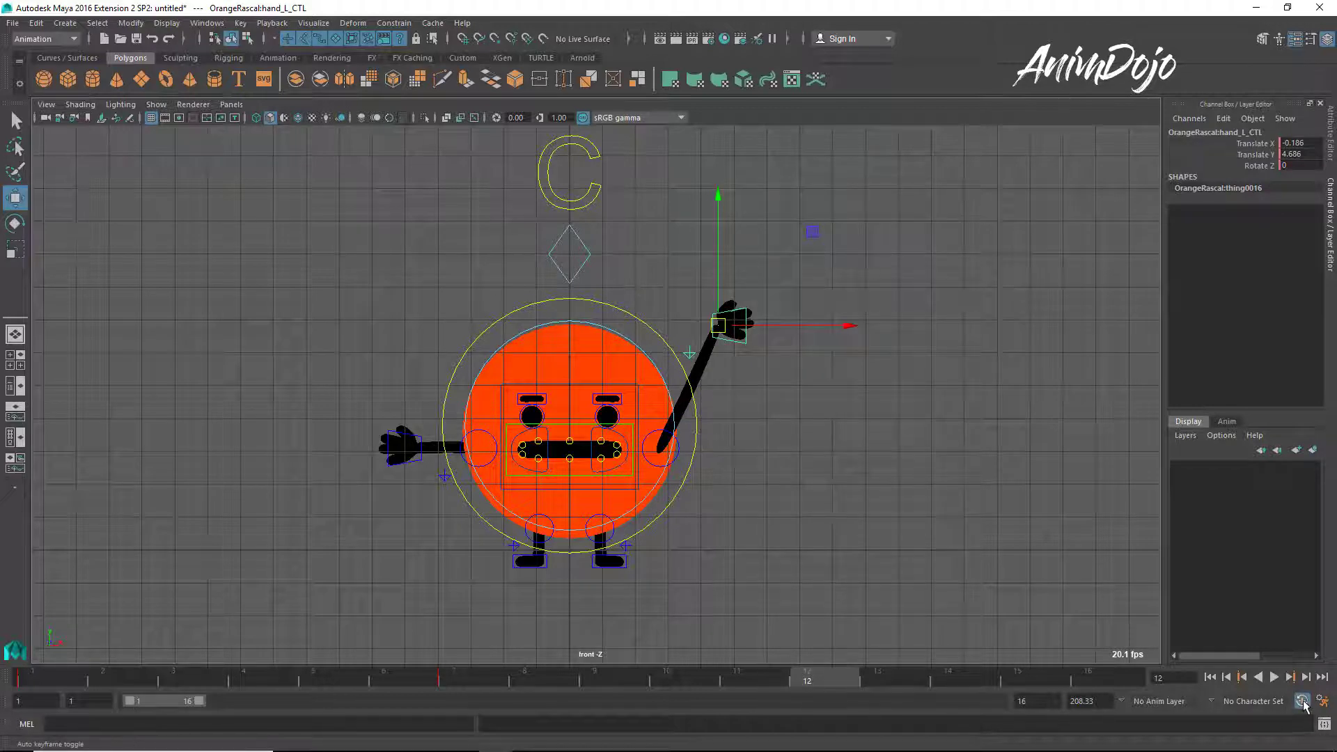
left_click(400, 465)
middle_click_drag(398, 514, 409, 402)
Select all controls of the OrangeRascal character, key them at frame 12, and return to frame 1.
key("s")
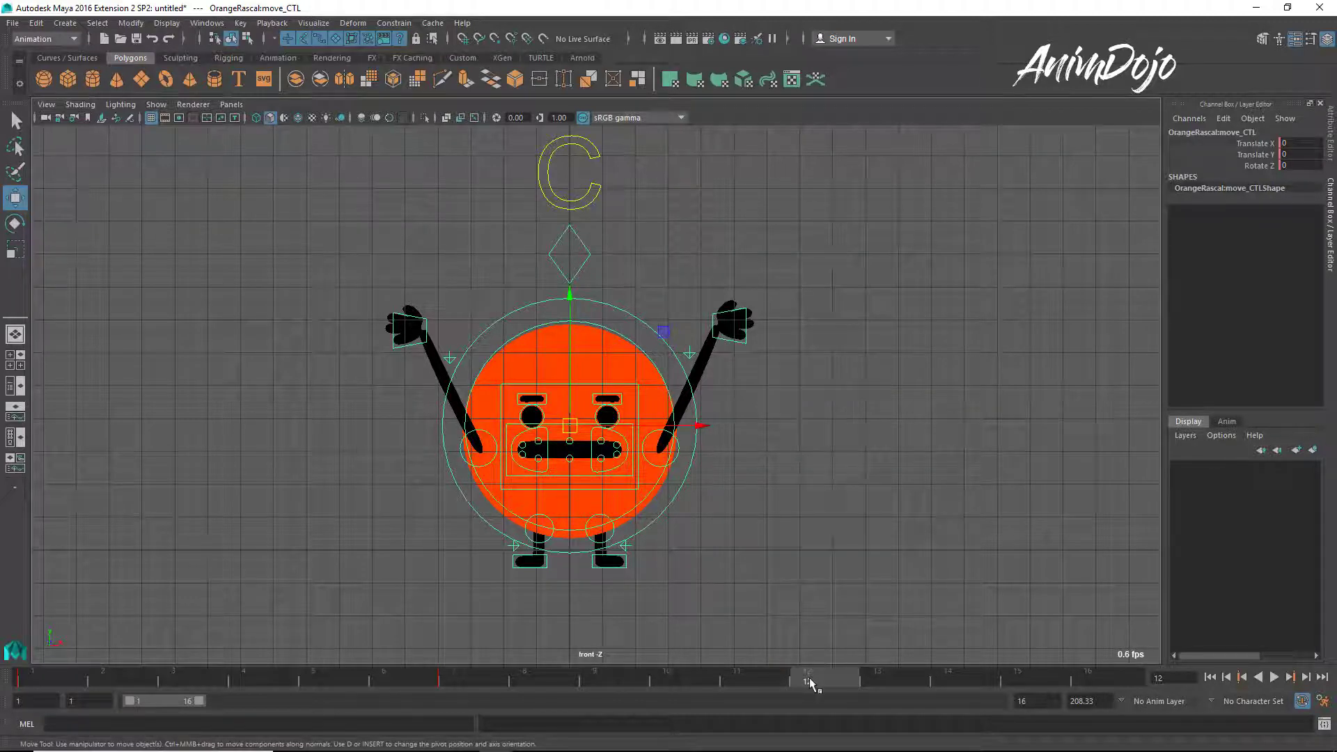
right_click(781, 396)
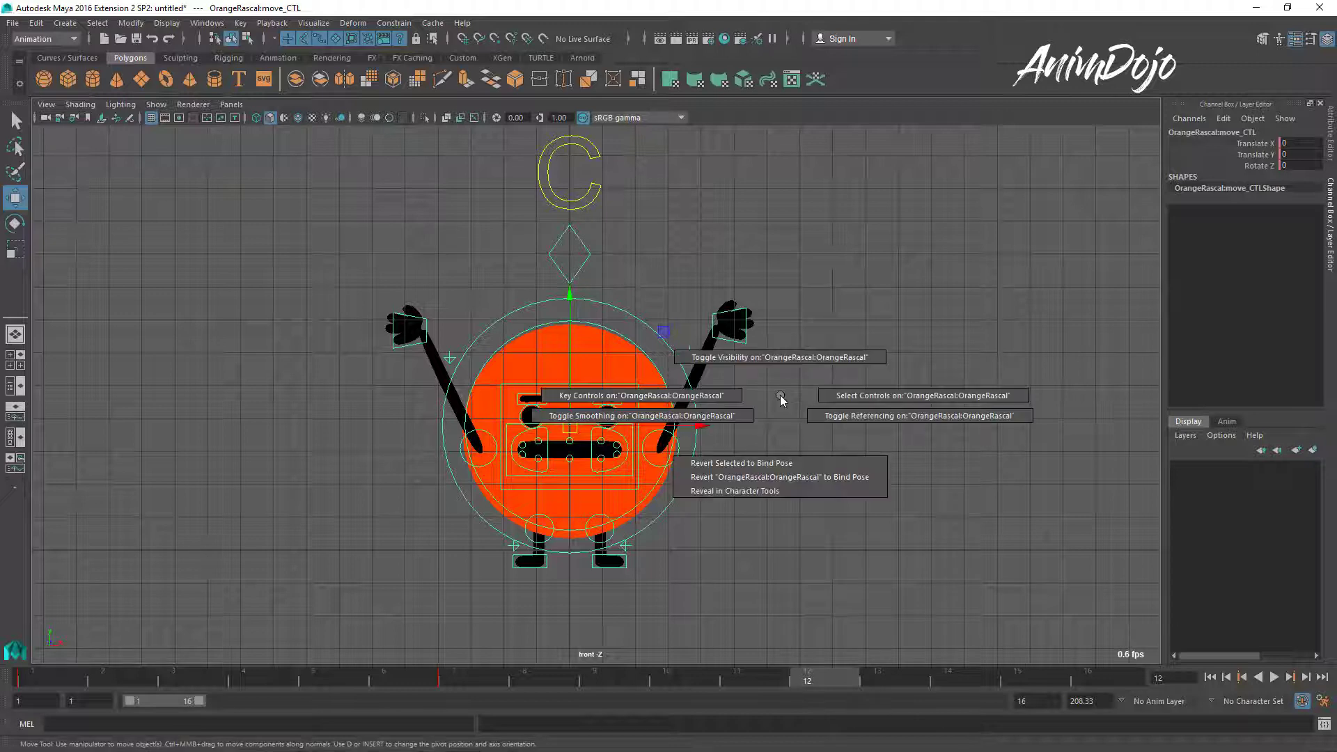
left_click(867, 395)
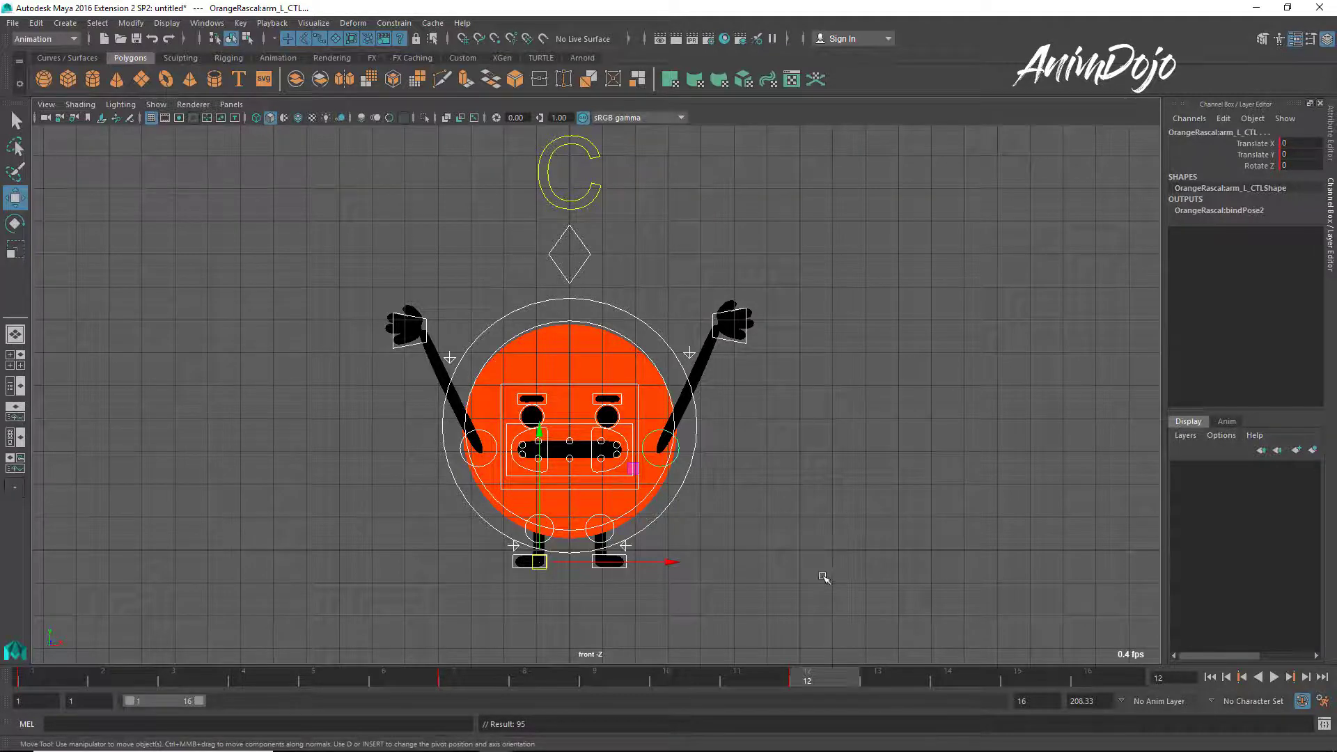
left_click(40, 680)
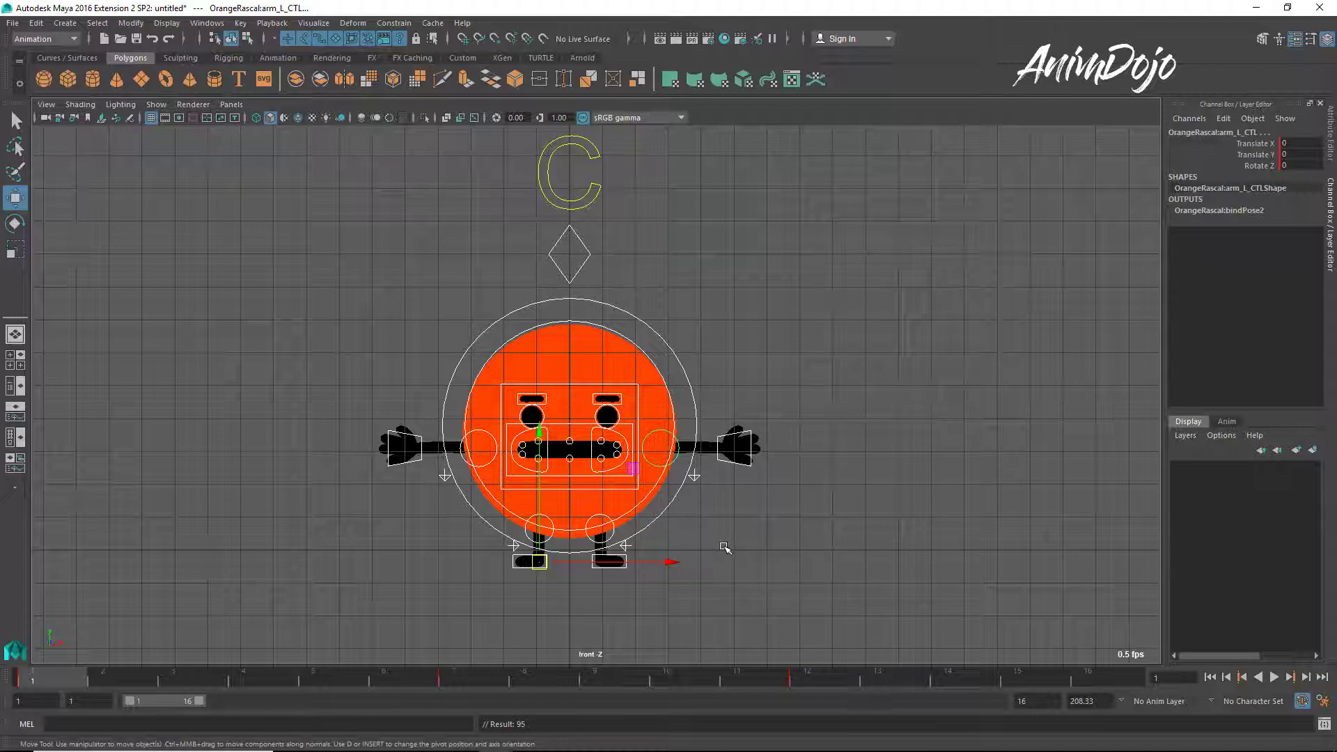
Move the whole character with its outer circle control to about -6.55 in X and 4.645 in Y.
right_click_drag(475, 571, 819, 545, "alt")
middle_click_drag(798, 542, 836, 483, "alt")
right_click_drag(801, 537, 922, 483, "alt")
key("q")
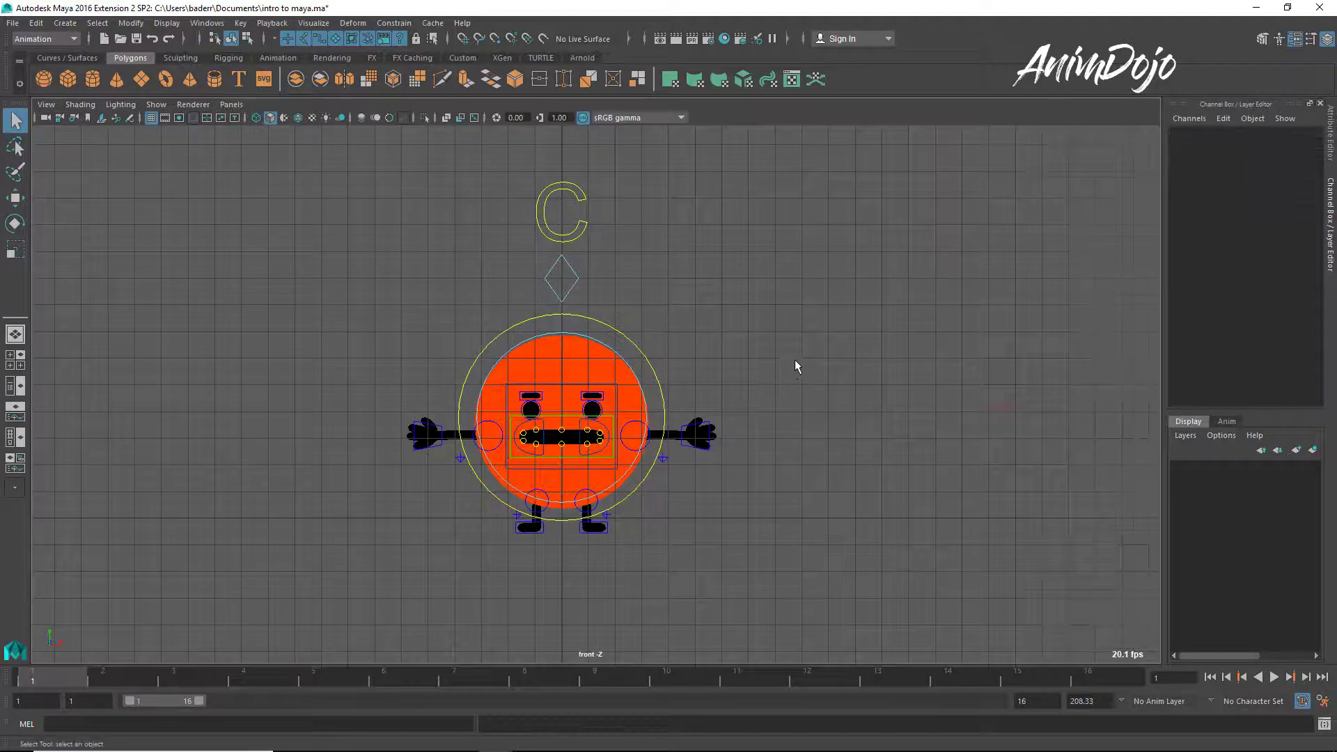
left_click(626, 338)
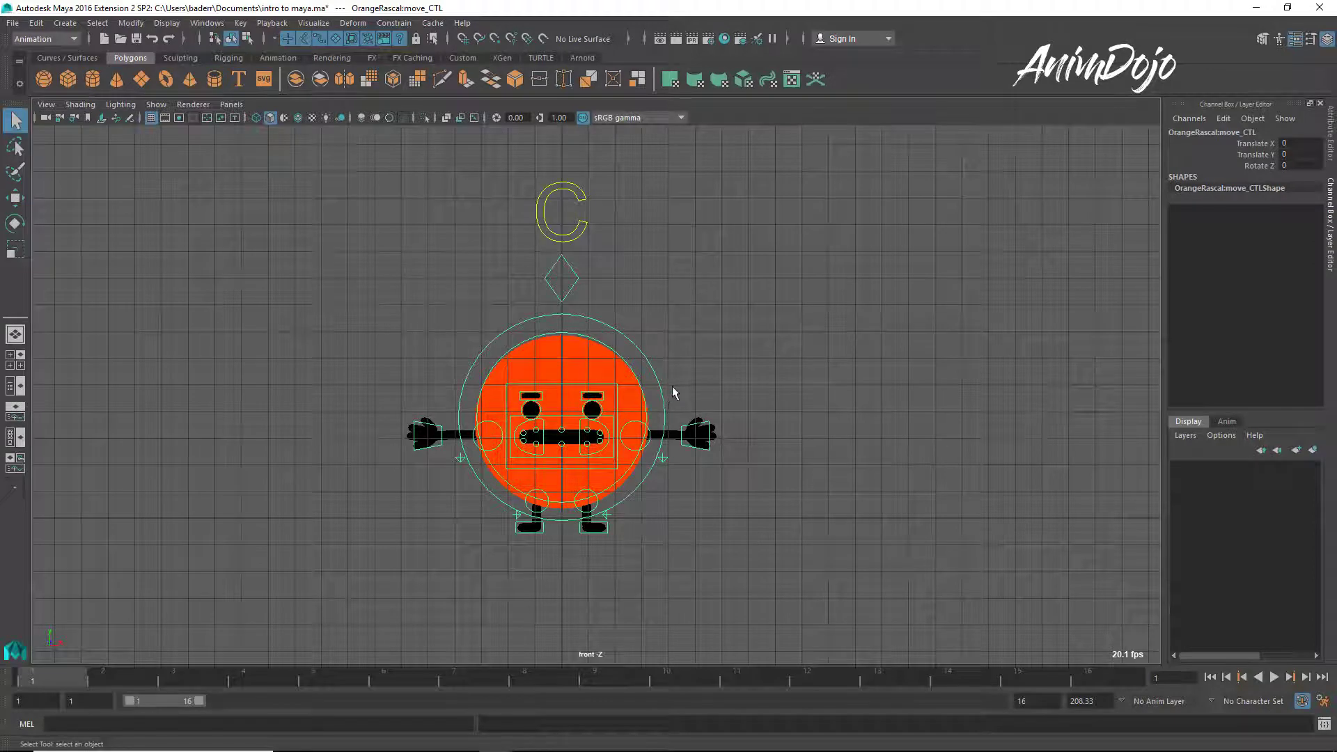
key("w")
middle_click_drag(749, 378, 589, 338)
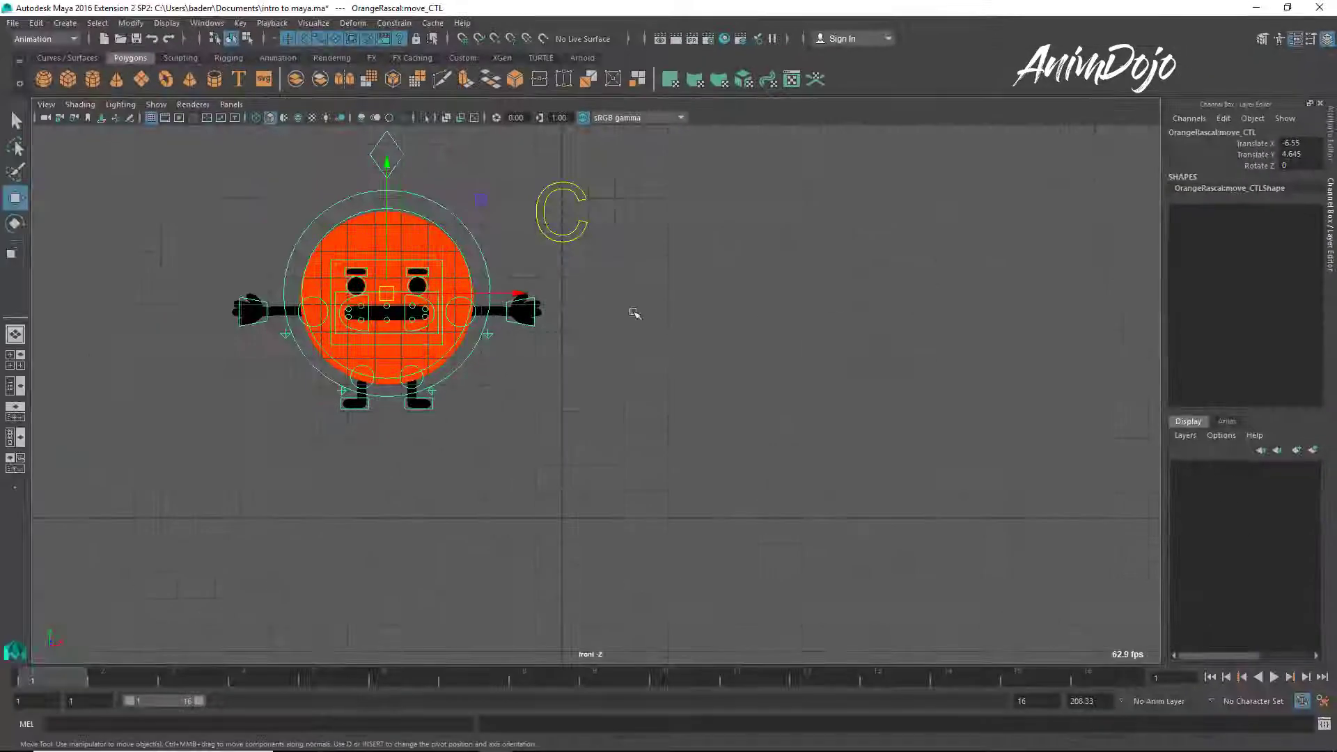
Examine the outer circle control's Translate Y and Translate X channels and the channels of the C-shaped master control.
left_click(1228, 156)
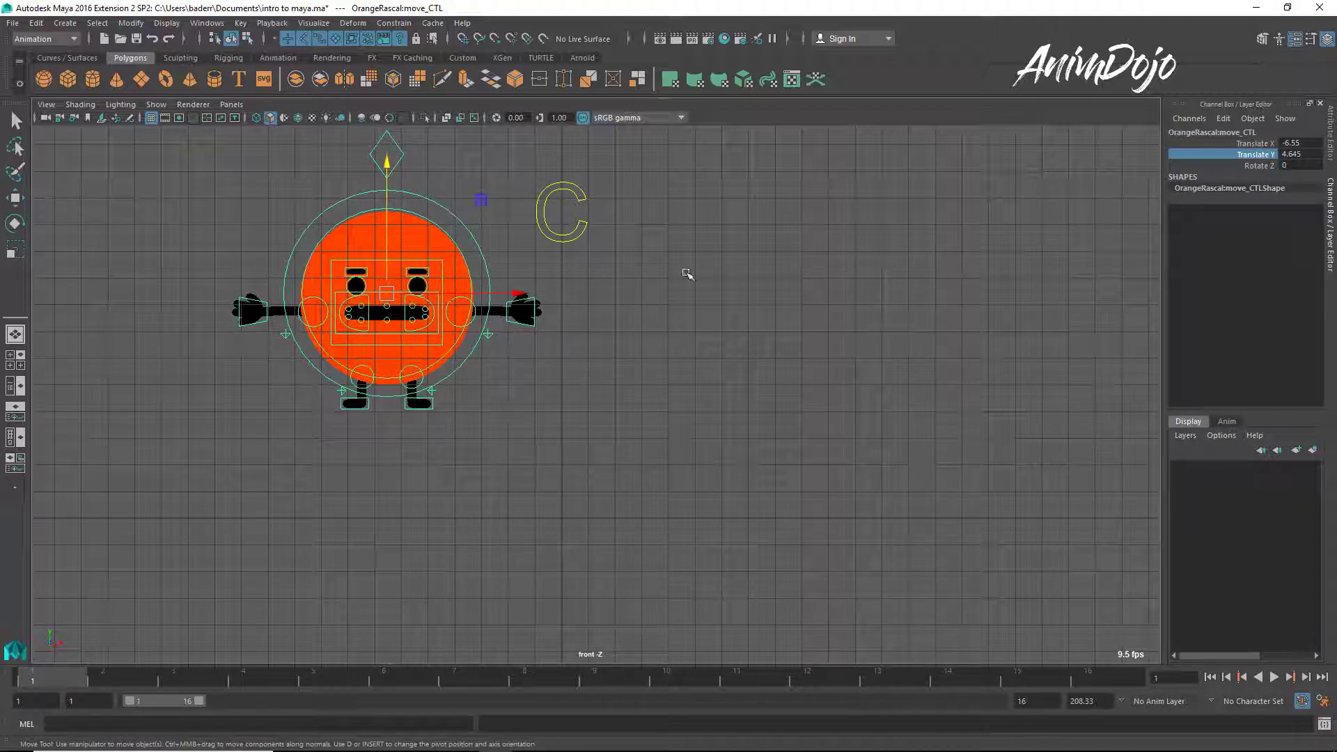
left_click(1263, 143)
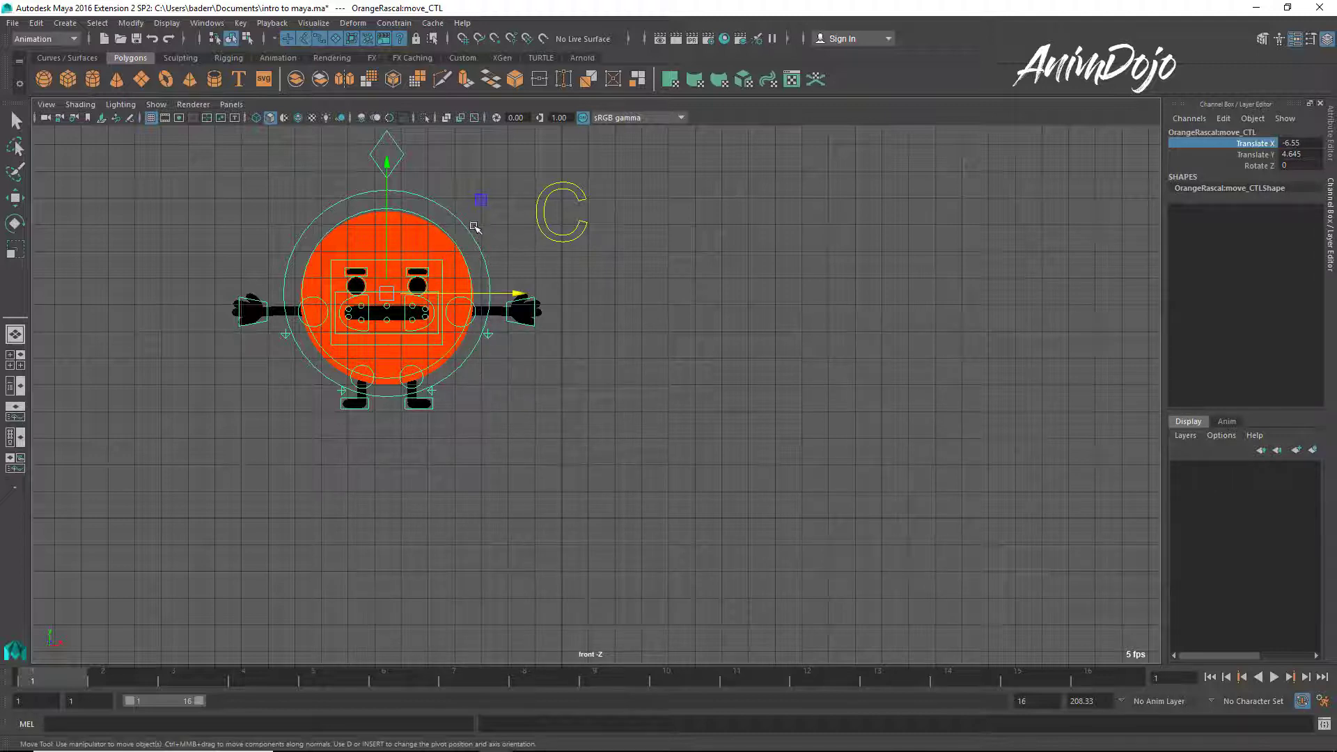
middle_click_drag(476, 223, 487, 313, "alt")
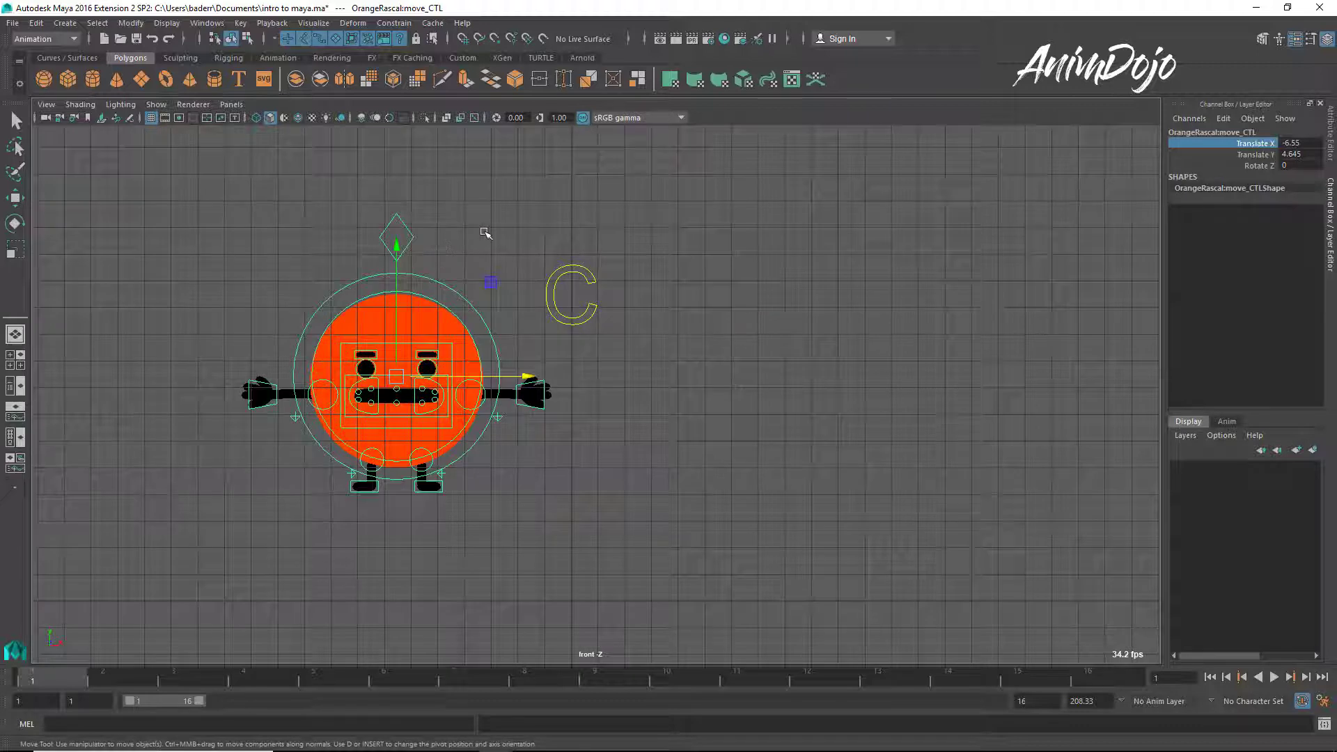
left_click(584, 276)
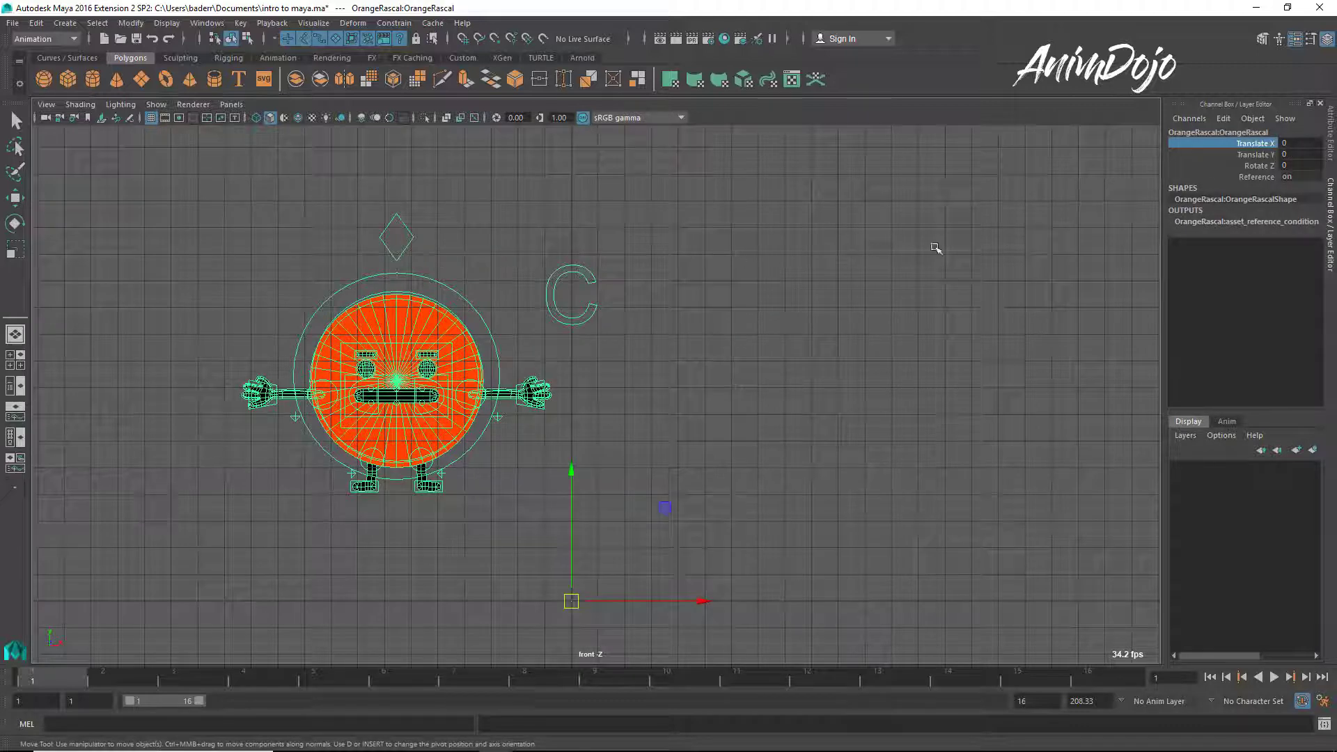
key("q")
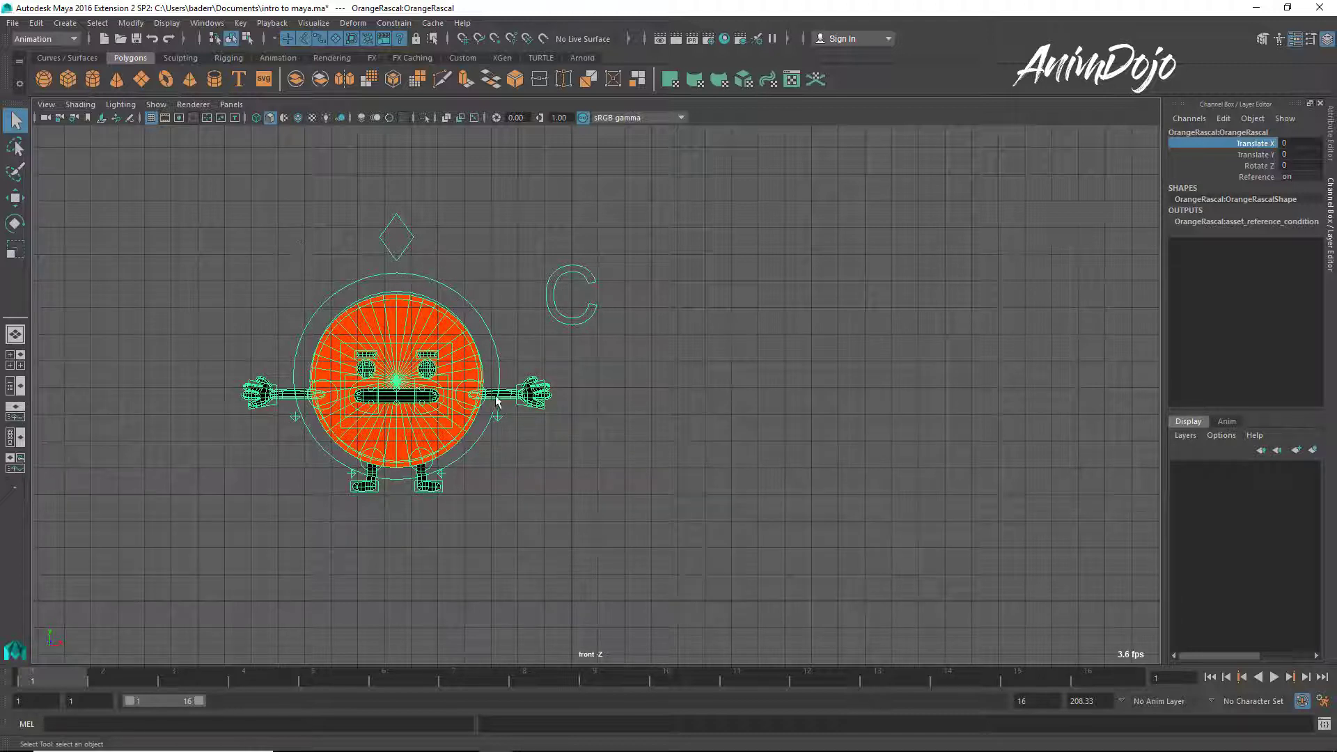
left_click(423, 259)
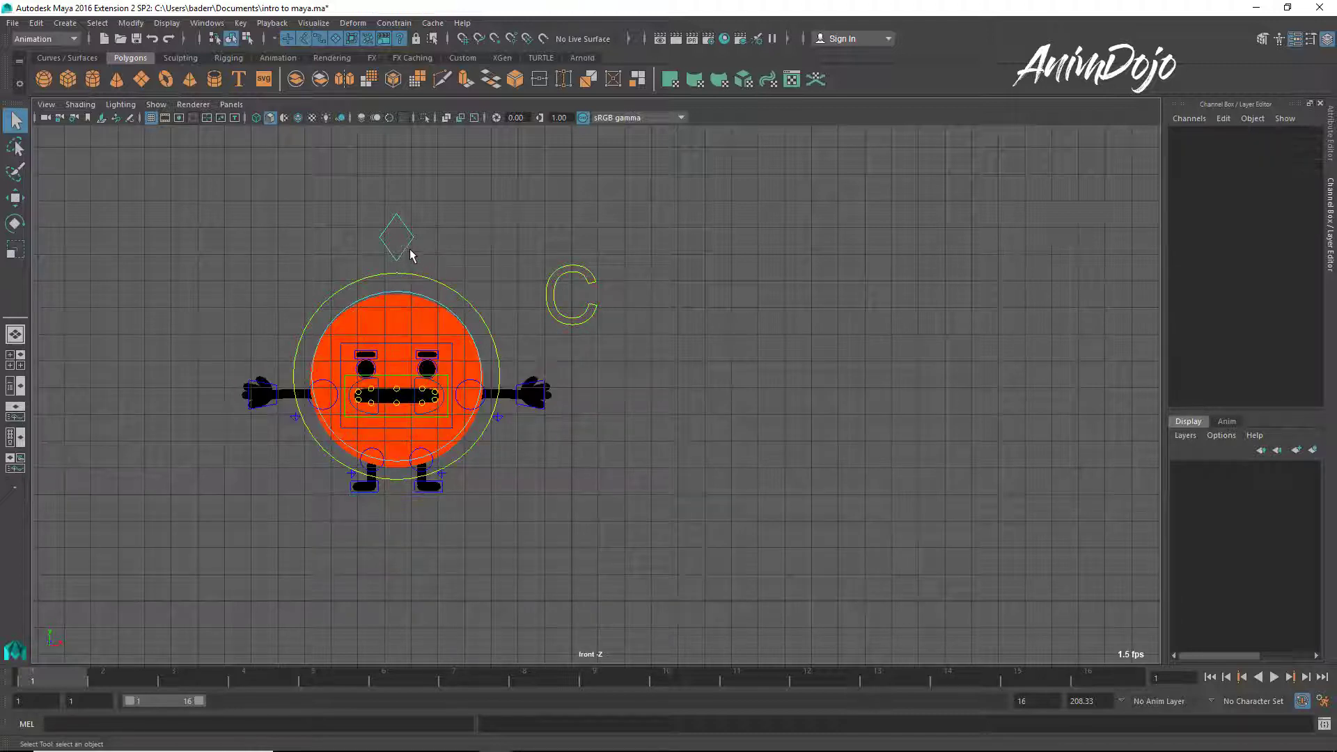
Move the whole character further with the outer circle control, to about -7.307 in X and 5.819 in Y.
left_click(430, 278)
key("w")
mouse_move(472, 261)
middle_mouse_down()
mouse_move(633, 274)
mouse_move(435, 223)
mouse_move(446, 264)
middle_mouse_up()
Try moving only the body away from the planted hands and feet with the body control, and undo the move.
left_click(434, 279)
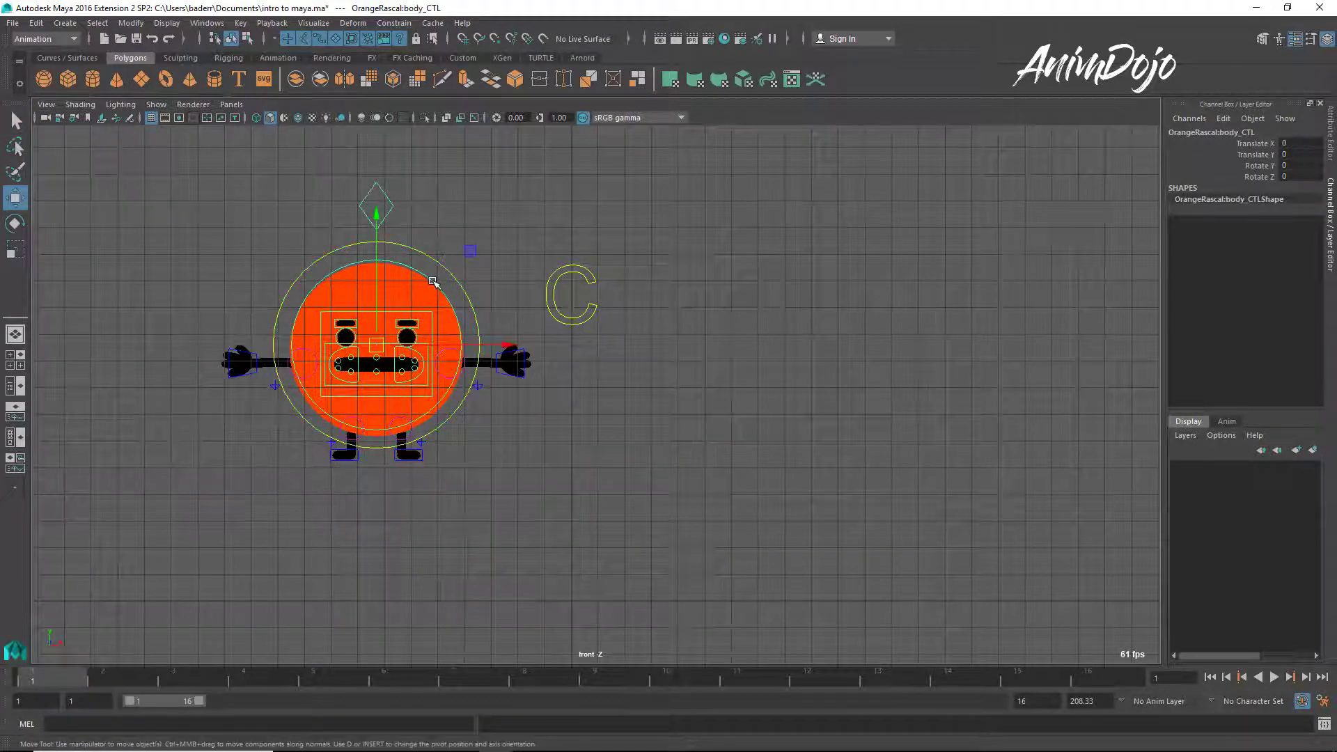
middle_click_drag(500, 252, 477, 263)
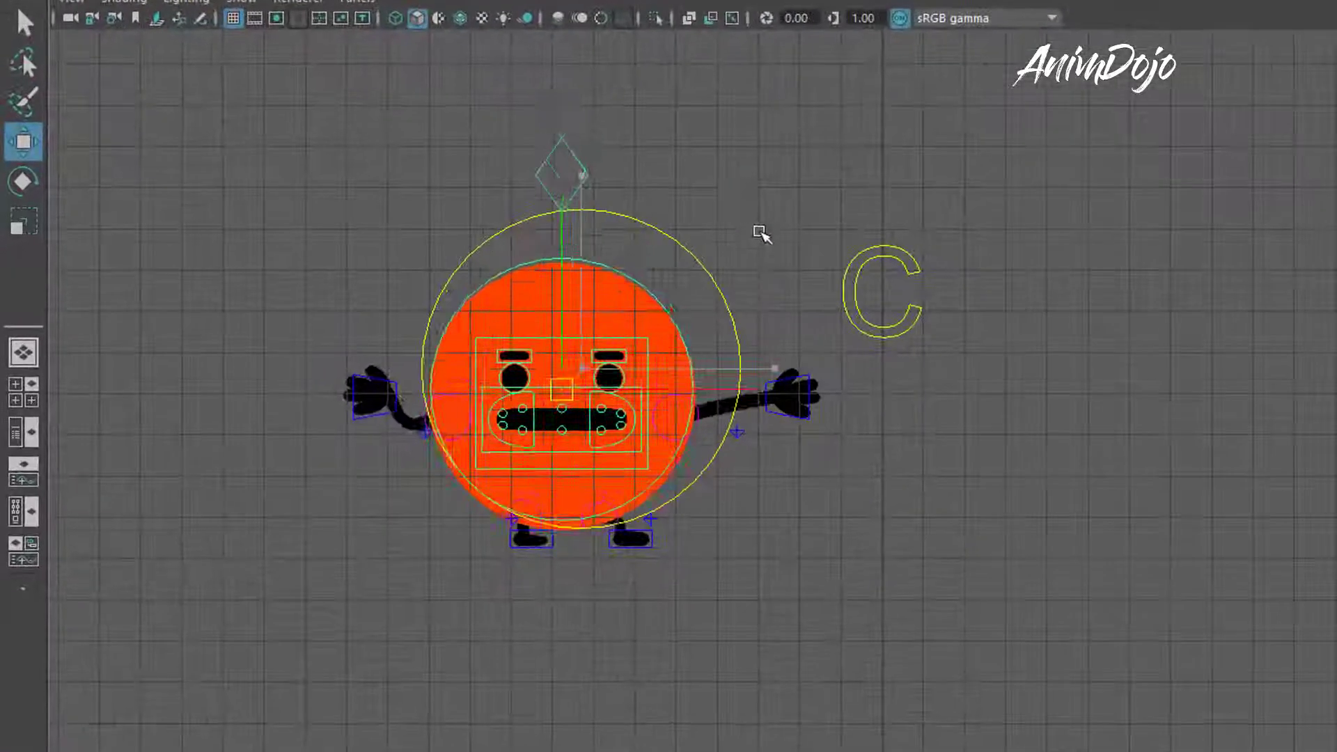
mouse_move(759, 231)
middle_mouse_down()
mouse_move(764, 218)
mouse_move(740, 218)
mouse_move(771, 209)
mouse_move(777, 221)
mouse_move(750, 215)
middle_mouse_up()
key("ctrl+z")
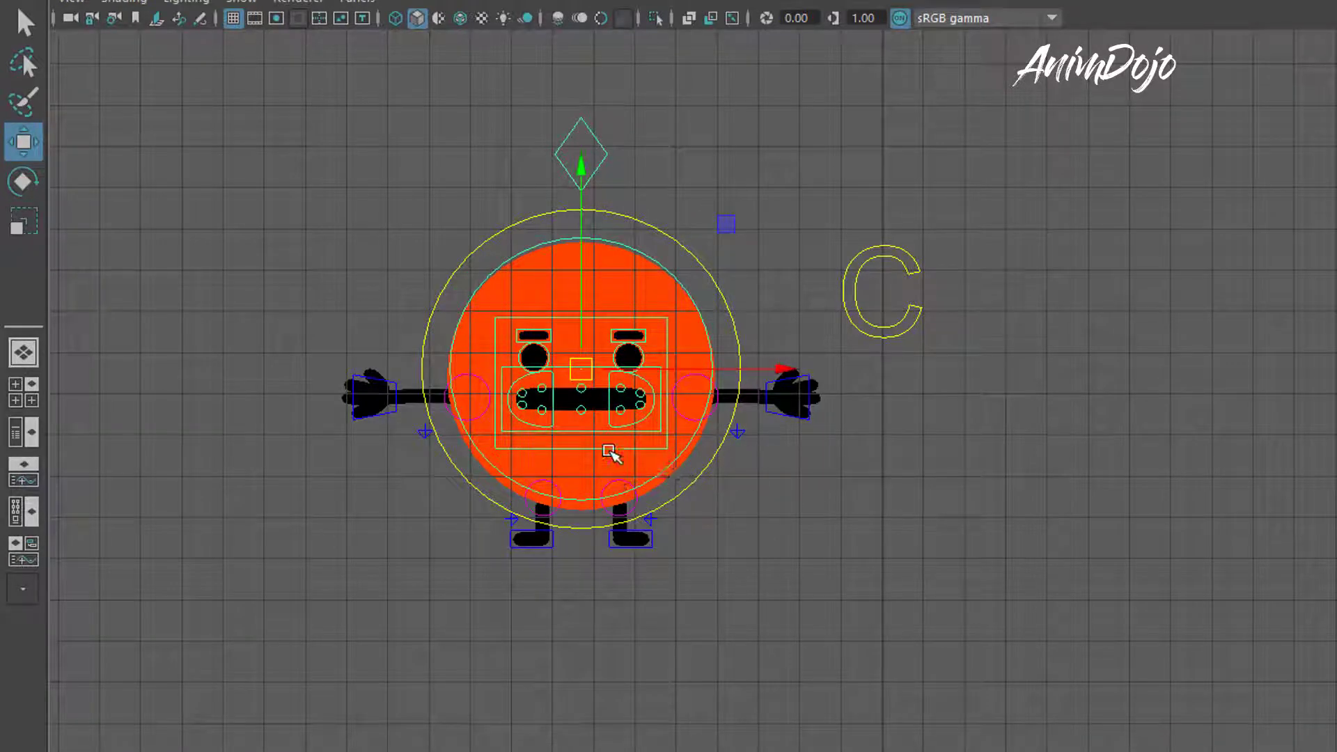
key("ctrl+z")
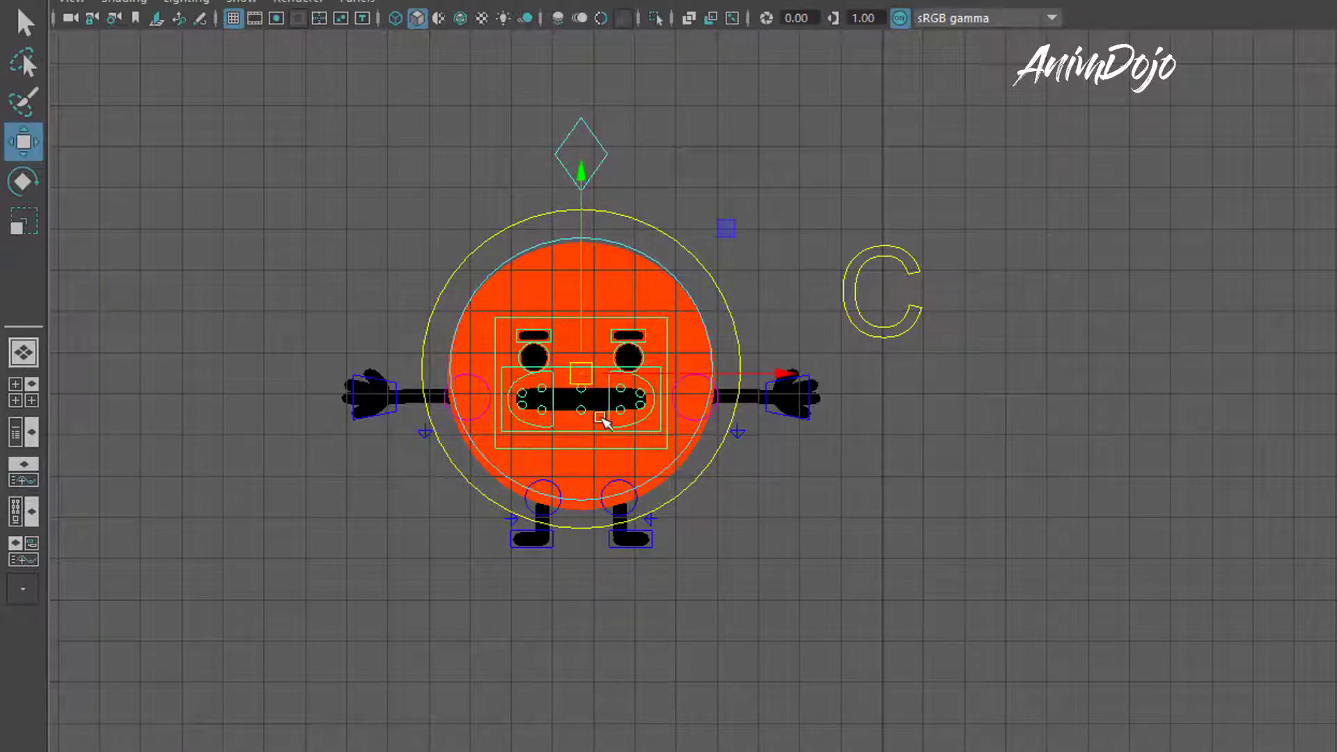
Try shifting the facial features within the body using the face controls.
scroll(1043, 427, "up", 2)
middle_click_drag(1043, 427, 1323, 431, "alt")
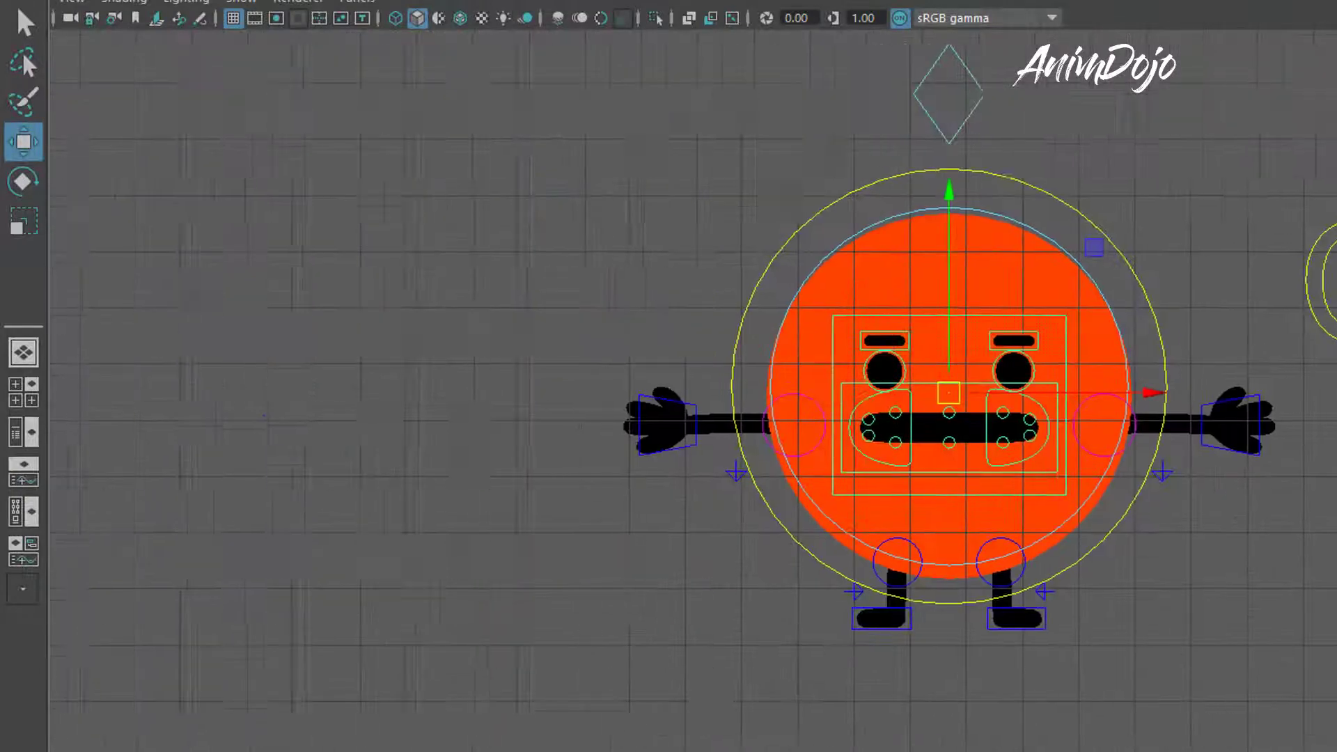
scroll(1245, 514, "up", 1)
scroll(735, 496, "up", 2)
middle_click_drag(955, 585, 930, 544)
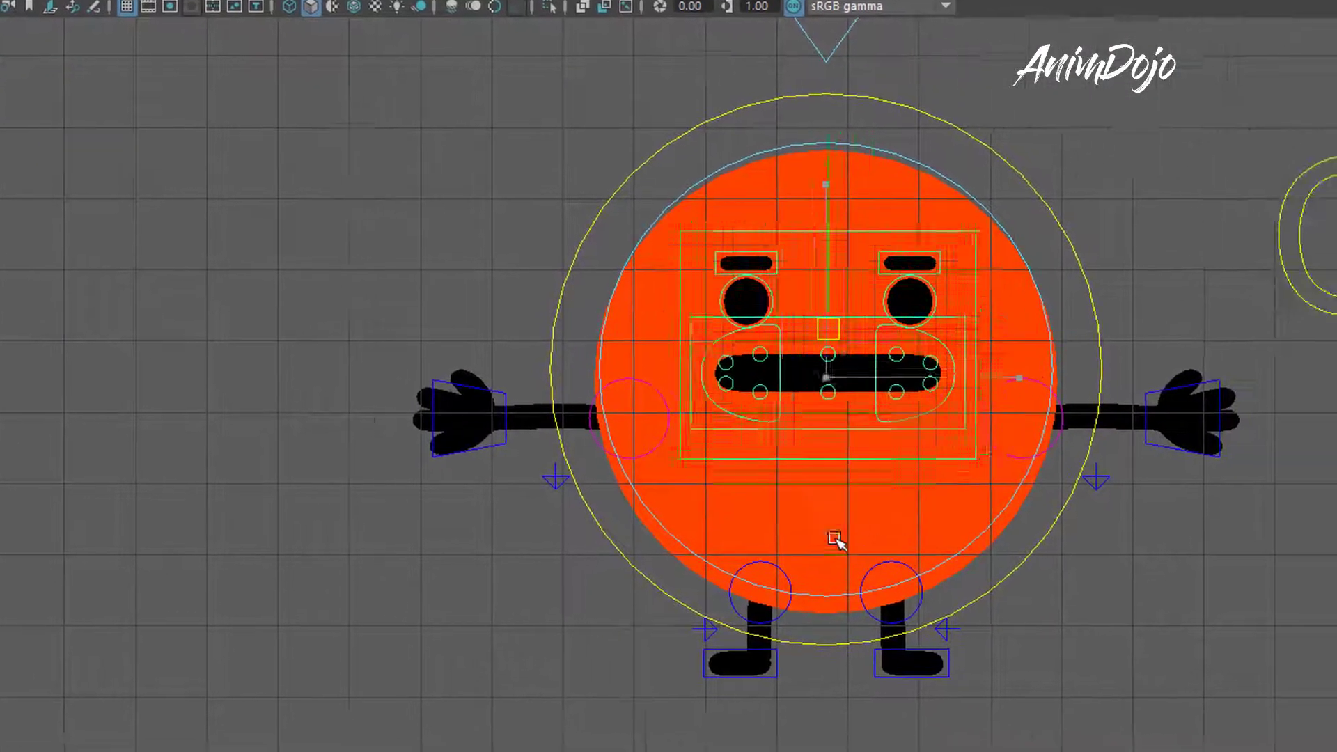
key("ctrl+z")
left_click(743, 337)
middle_click_drag(698, 468, 830, 486)
left_click(833, 471)
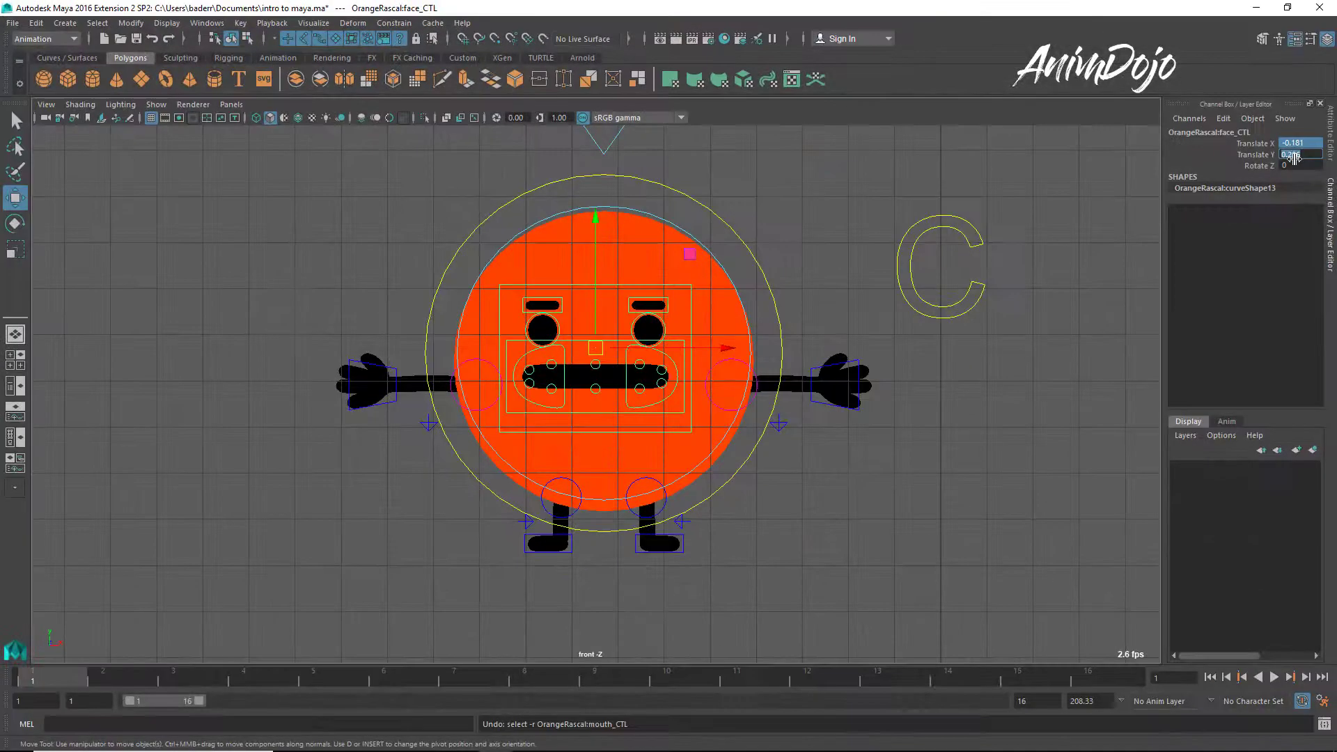
Reset the face control's Translate X and Translate Y to 0.
left_click(1295, 154)
type("0")
key("Return")
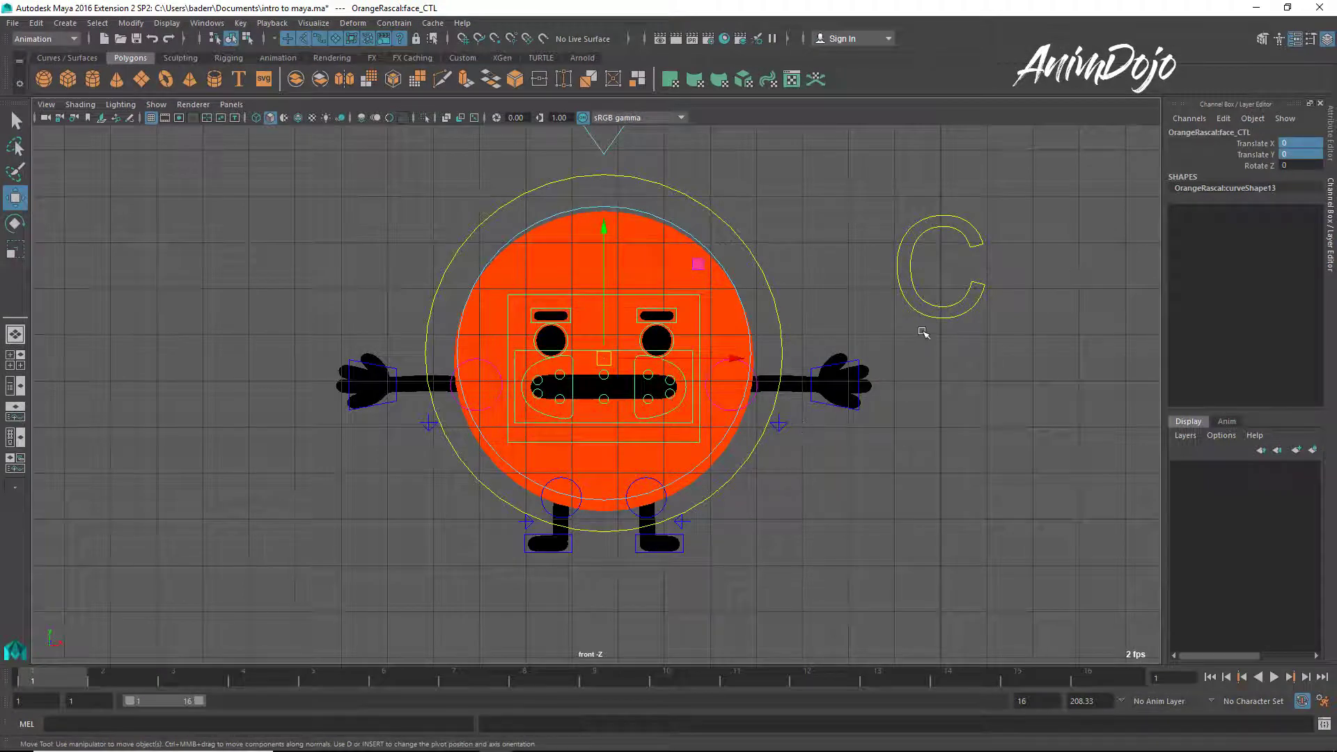
Return the whole character to the origin by setting the outer circle control's Translate X, Translate Y and Rotate Z to 0.
left_click(771, 281)
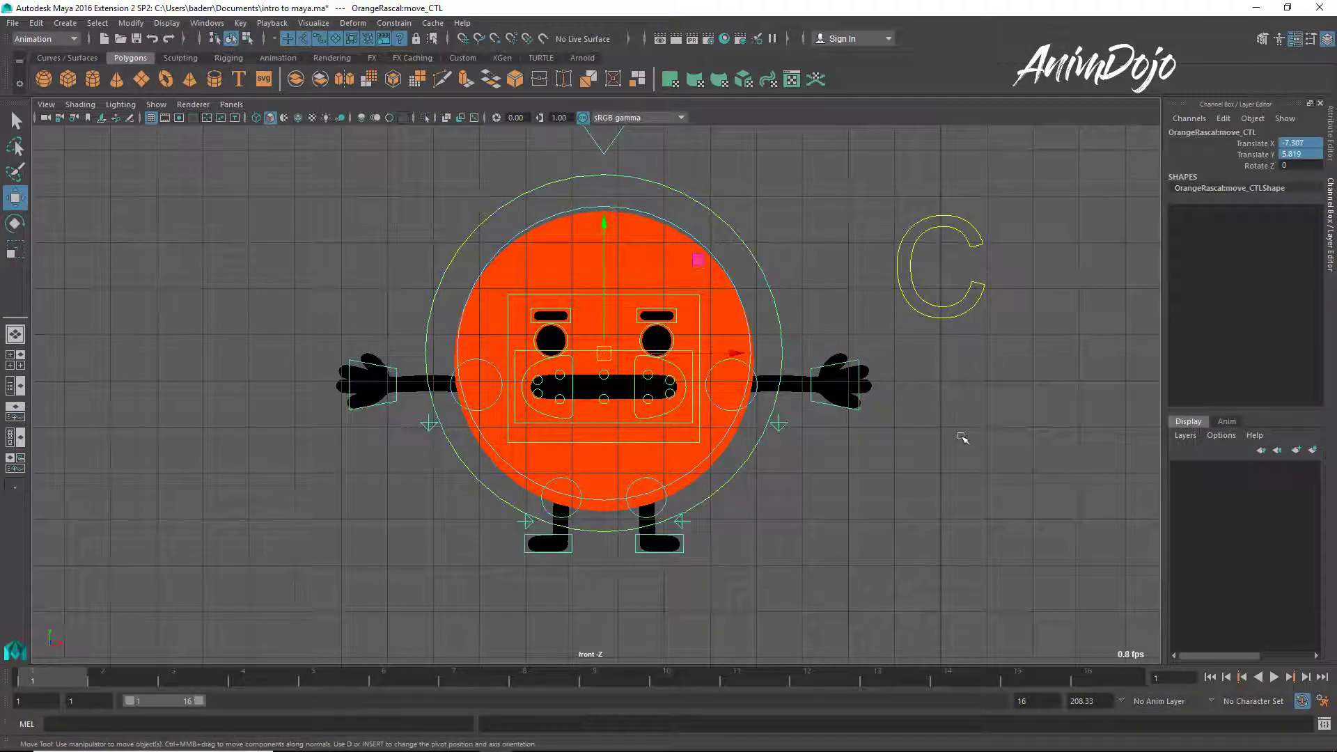
scroll(898, 412, "down", 2)
middle_click_drag(899, 413, 1036, 541)
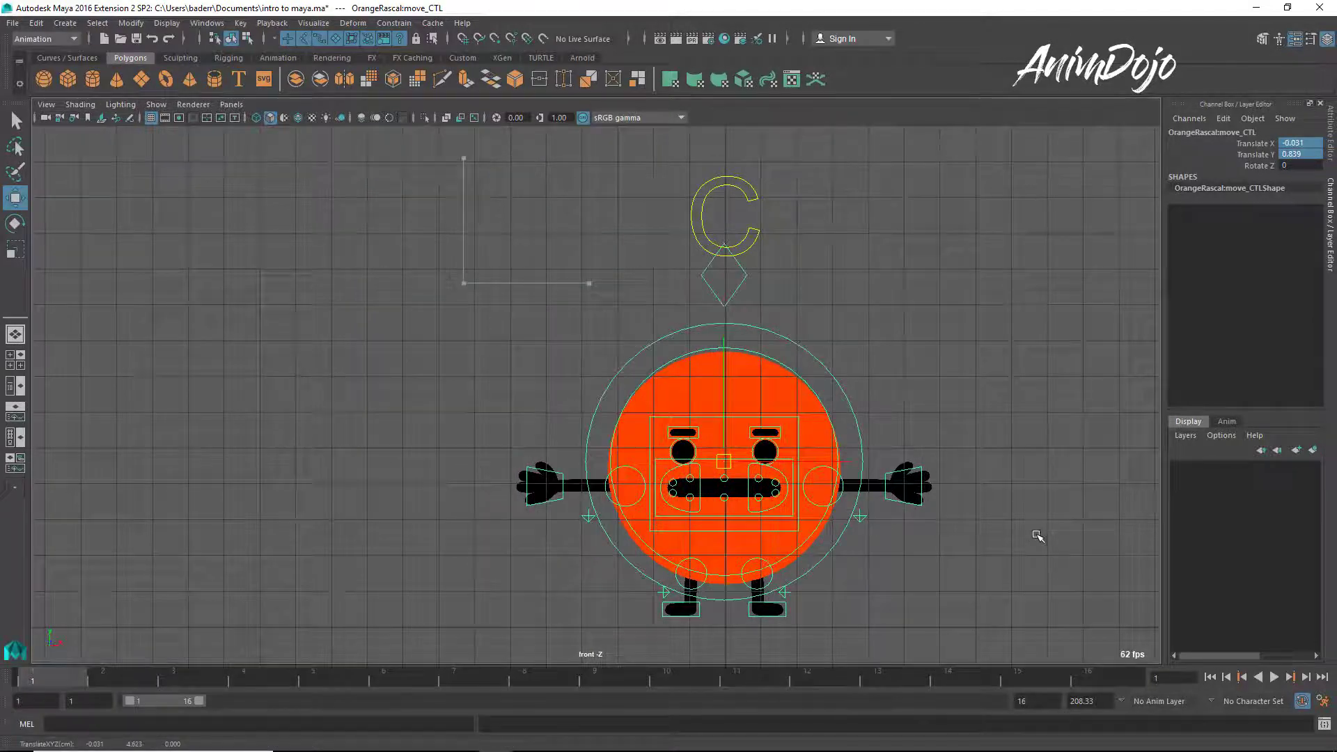
left_click(1300, 165)
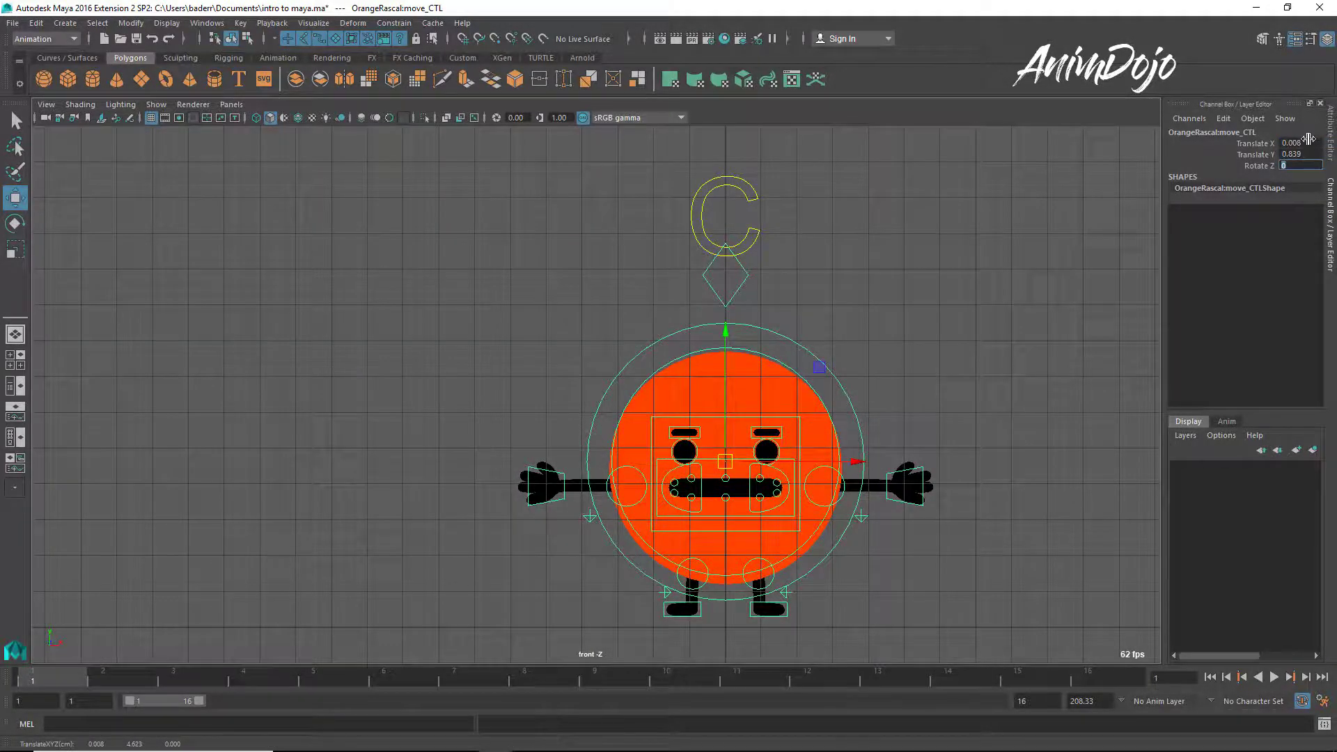
left_click_drag(1309, 140, 1309, 154)
key("Return")
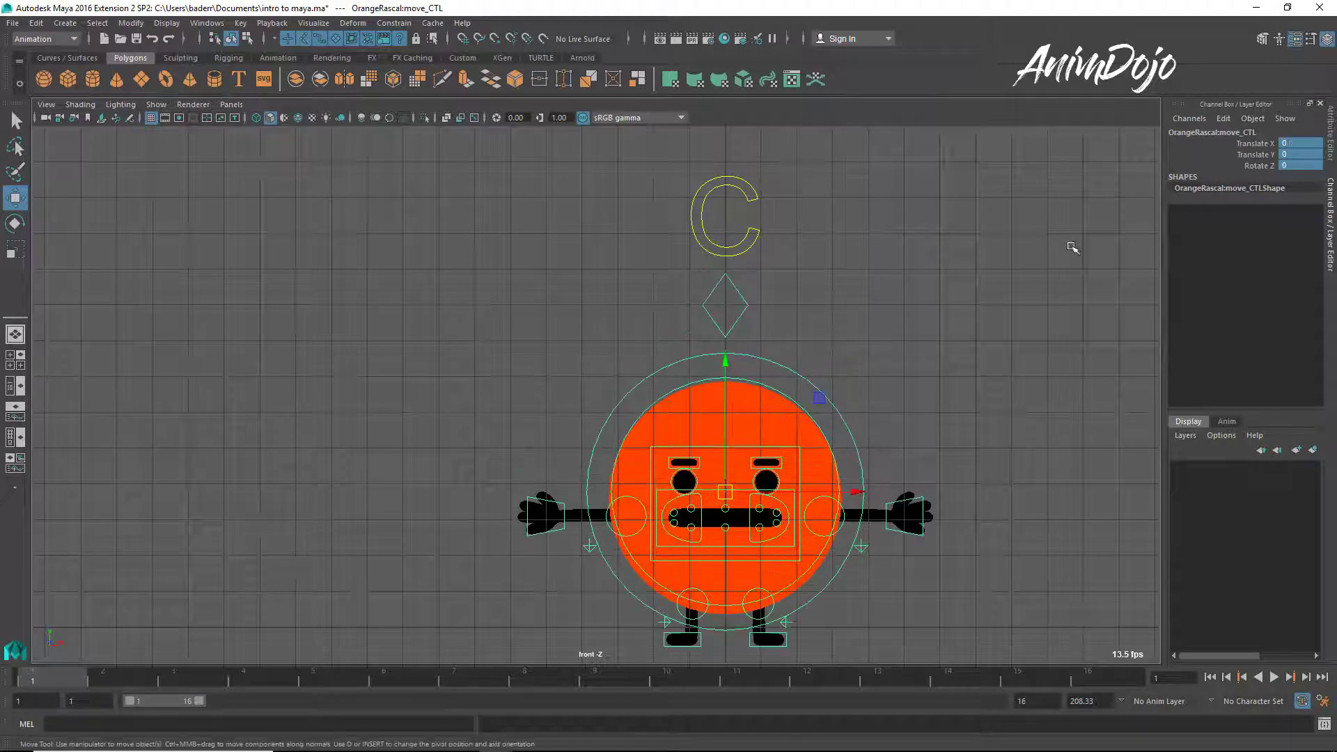
right_click_drag(905, 358, 809, 337, "alt")
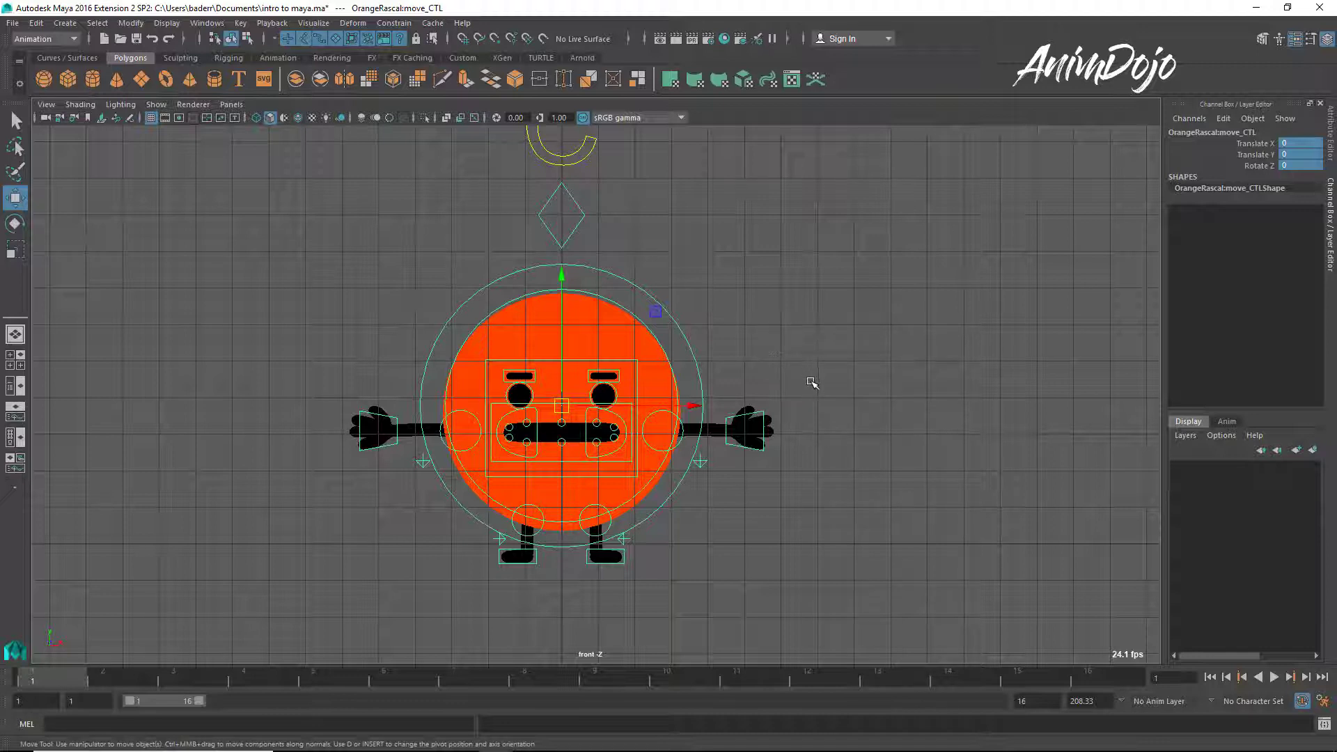
left_click(740, 347)
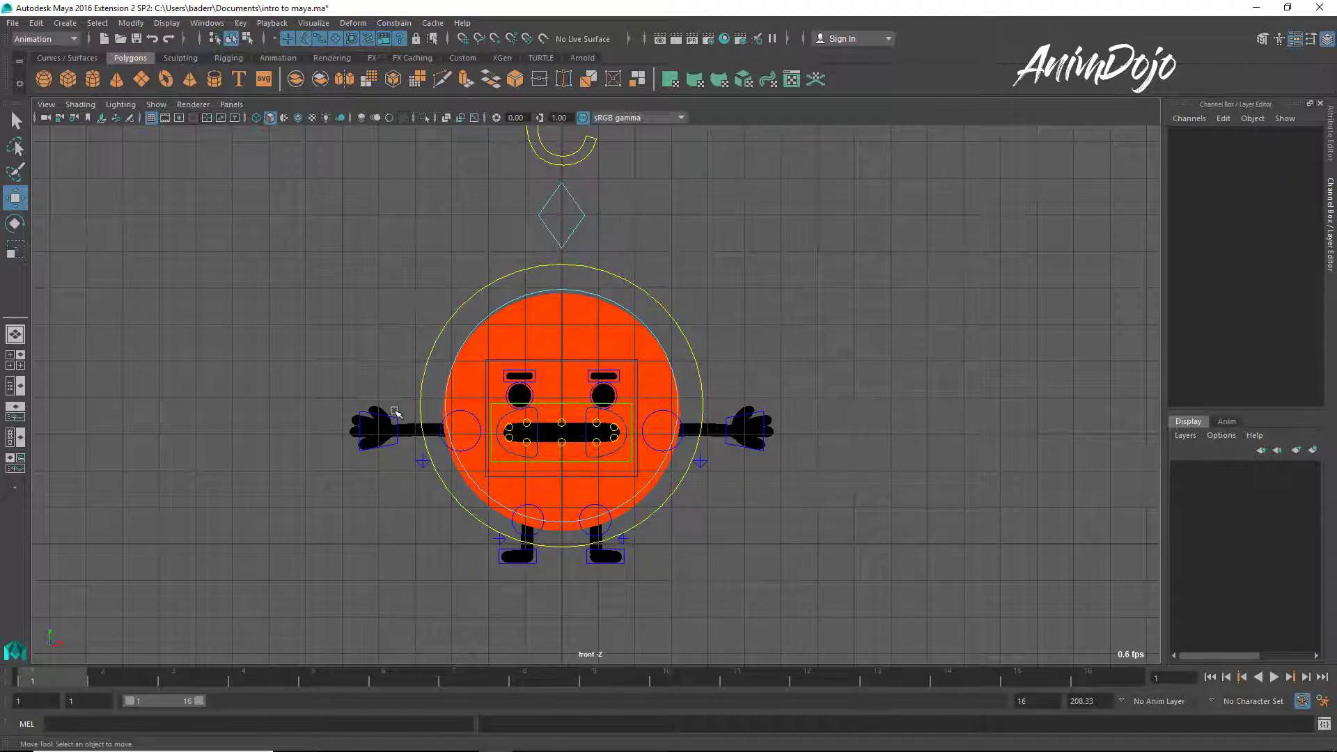
Try a small body control move of about -0.128 in X and 0.057 in Y, and undo it.
right_click_drag(543, 503, 780, 447, "alt")
middle_click_drag(780, 447, 819, 388, "alt")
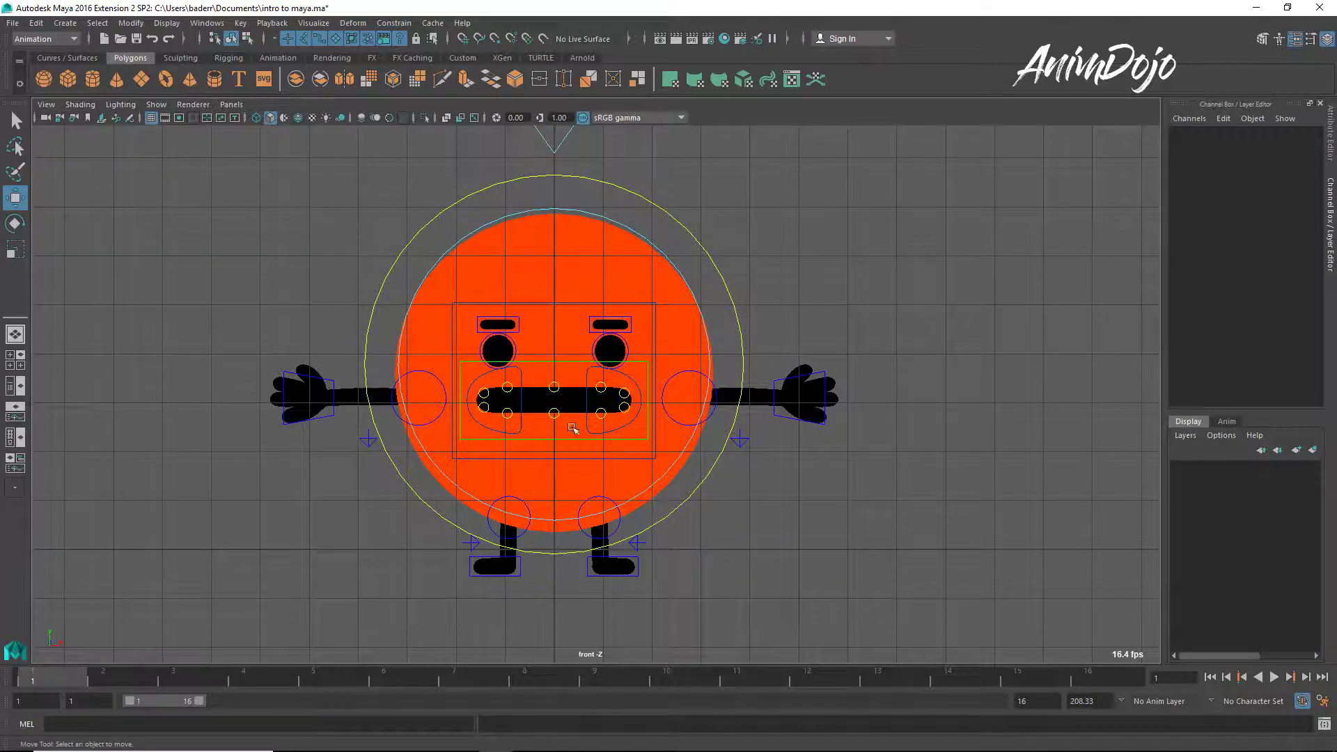
left_click(432, 272)
mouse_move(567, 457)
middle_mouse_down()
mouse_move(523, 486)
mouse_move(535, 466)
mouse_move(551, 476)
middle_mouse_up()
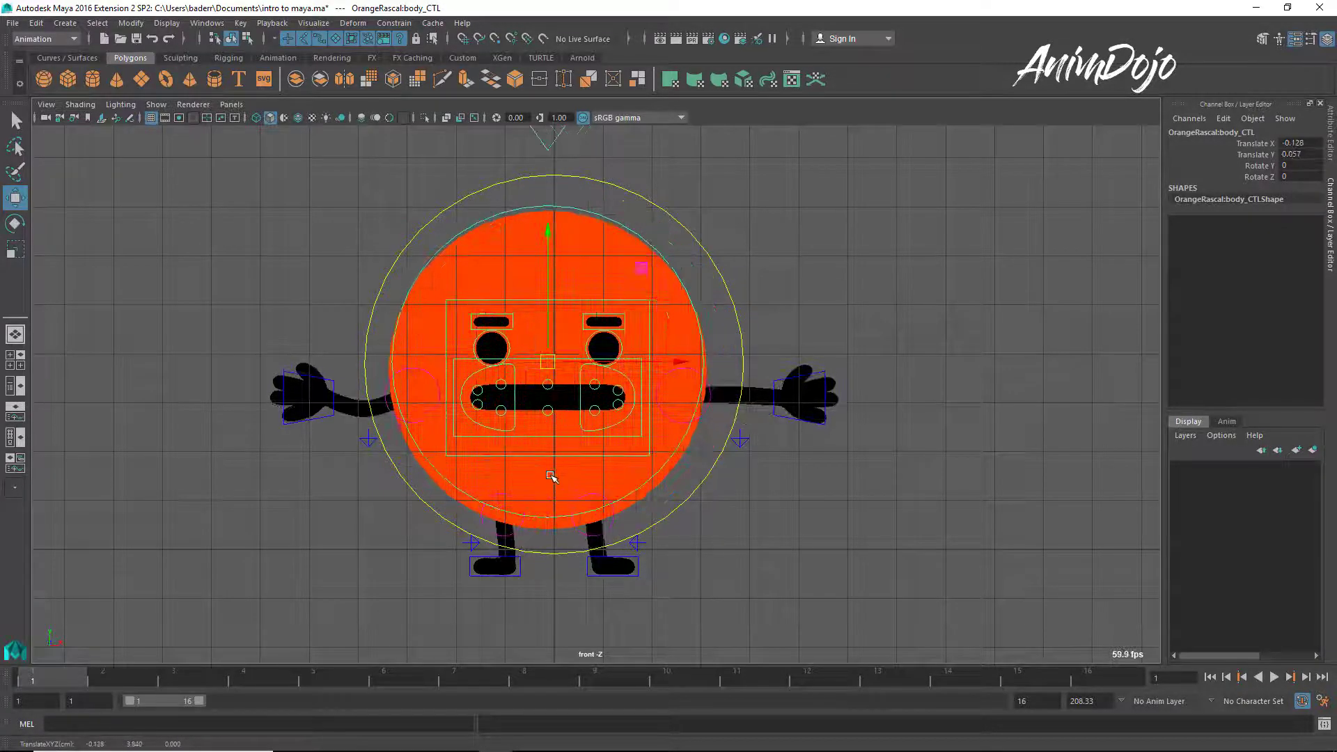
key("ctrl+z")
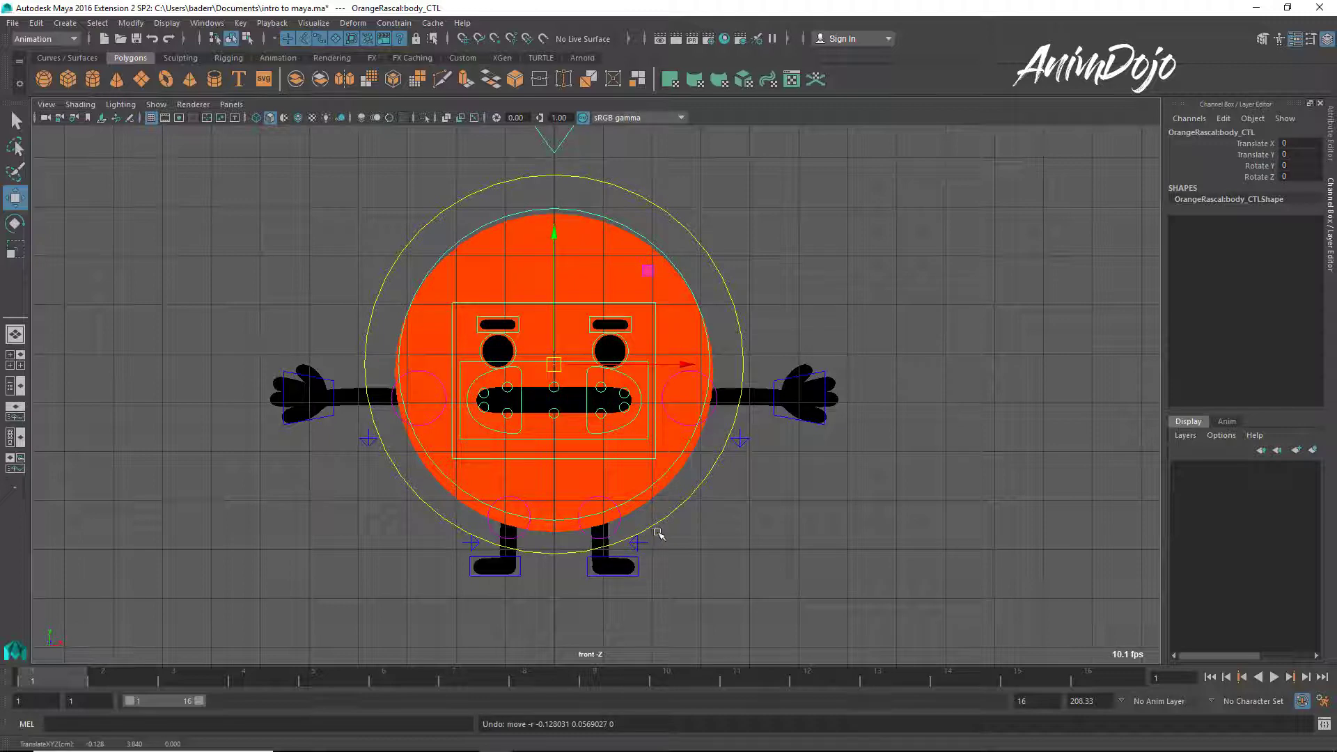
scroll(657, 534, "down", 3)
scroll(494, 554, "down", 2)
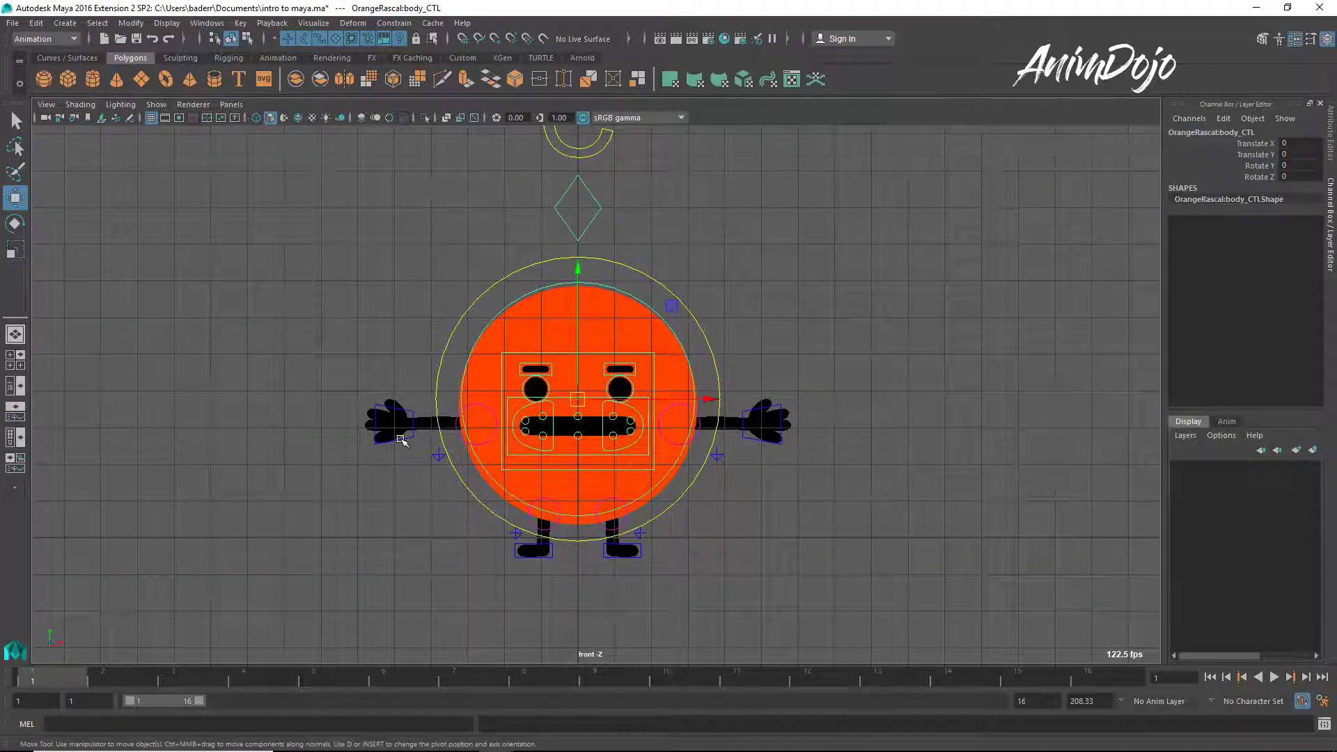